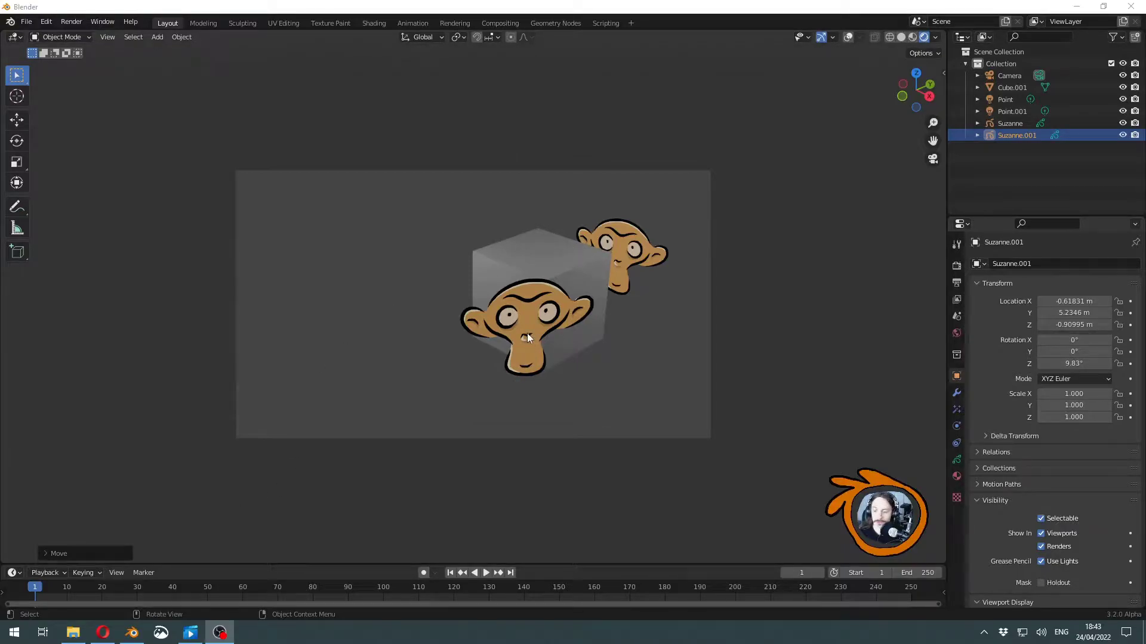
- Deselect, orbit outside the camera view to check depth, then return and render with F12
{"action": "left_click", "coordinate": [782, 270]}
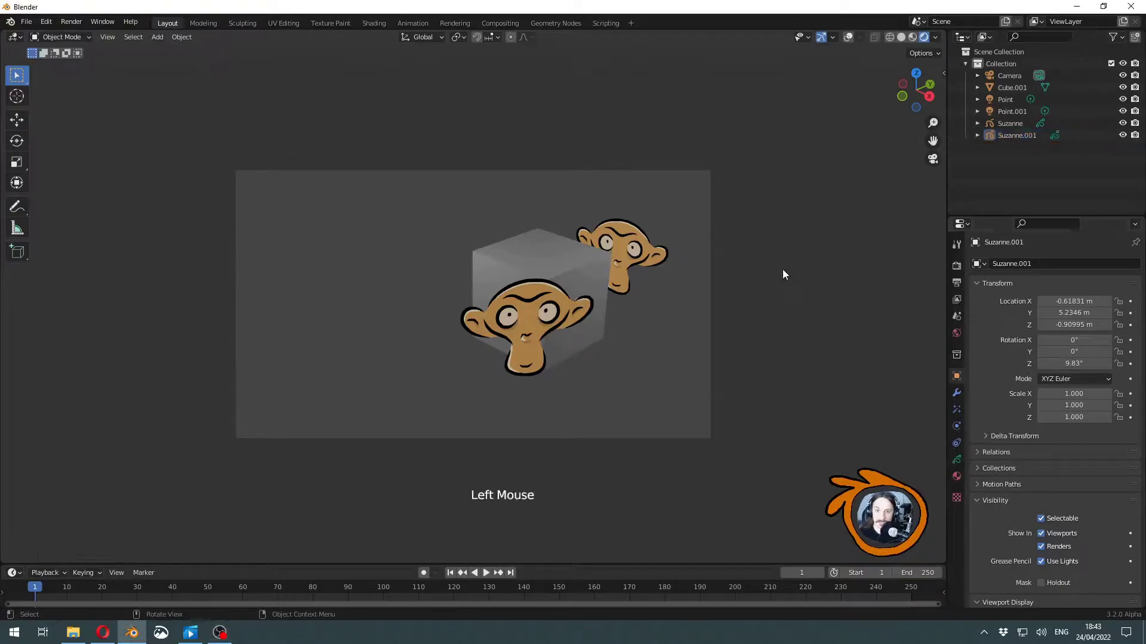
{"action": "key", "text": "KP_0"}
{"action": "middle_click_drag", "start_coordinate": [782, 269], "coordinate": [718, 296]}
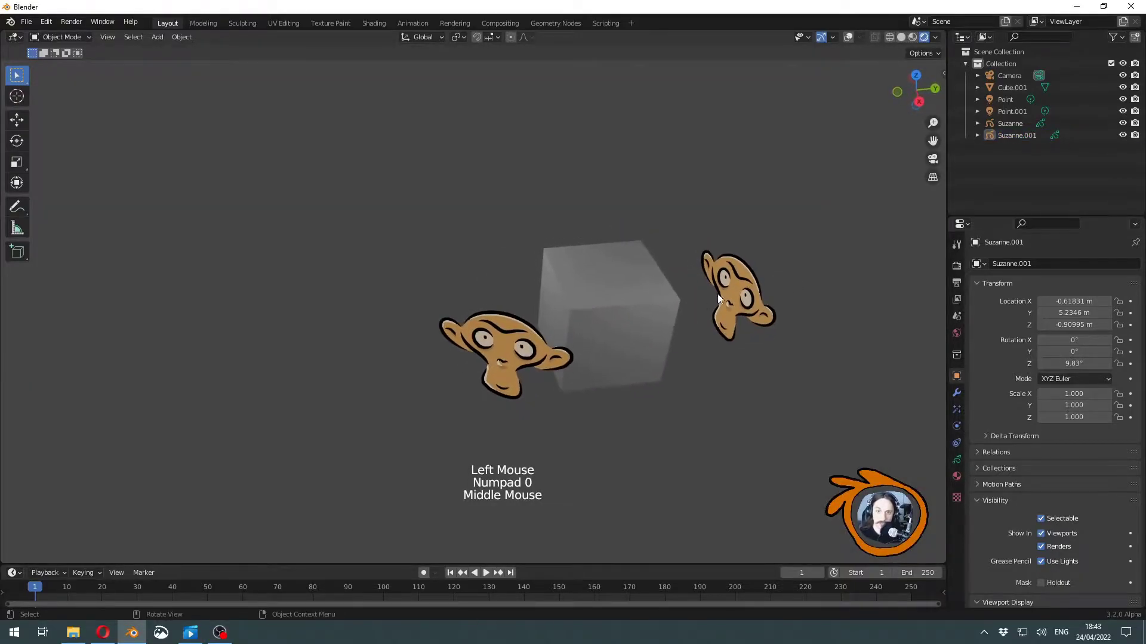
{"action": "key", "text": "KP_0"}
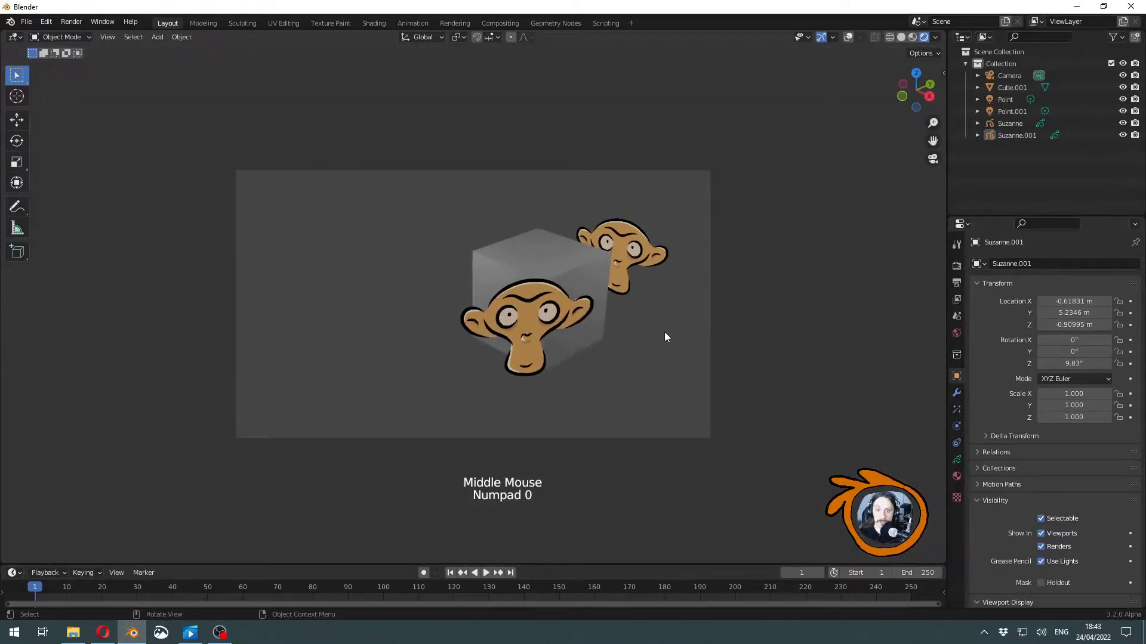
{"action": "key", "text": "F12"}
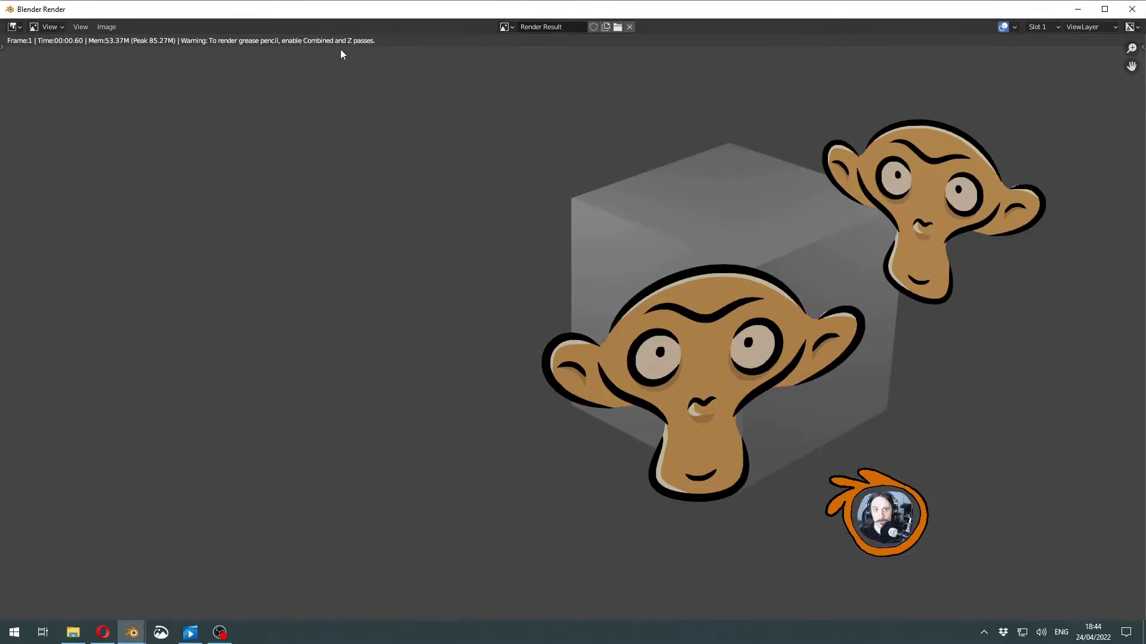
- Close the render window and tick Z under View Layer Passes > Data
{"action": "left_click", "coordinate": [1132, 10]}
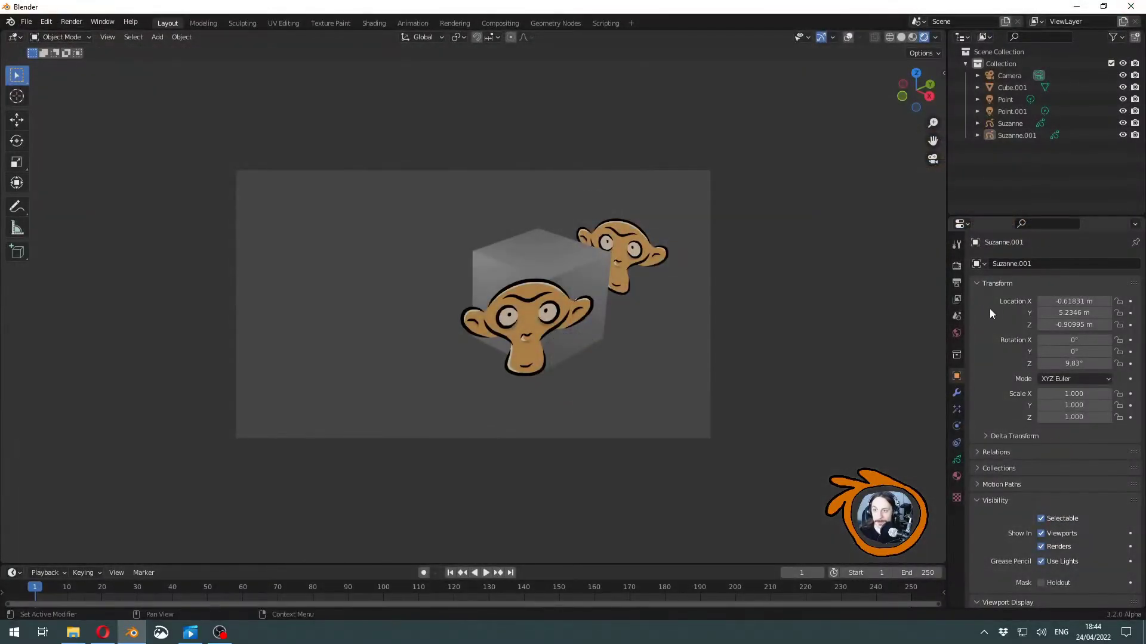
{"action": "left_click", "coordinate": [957, 300]}
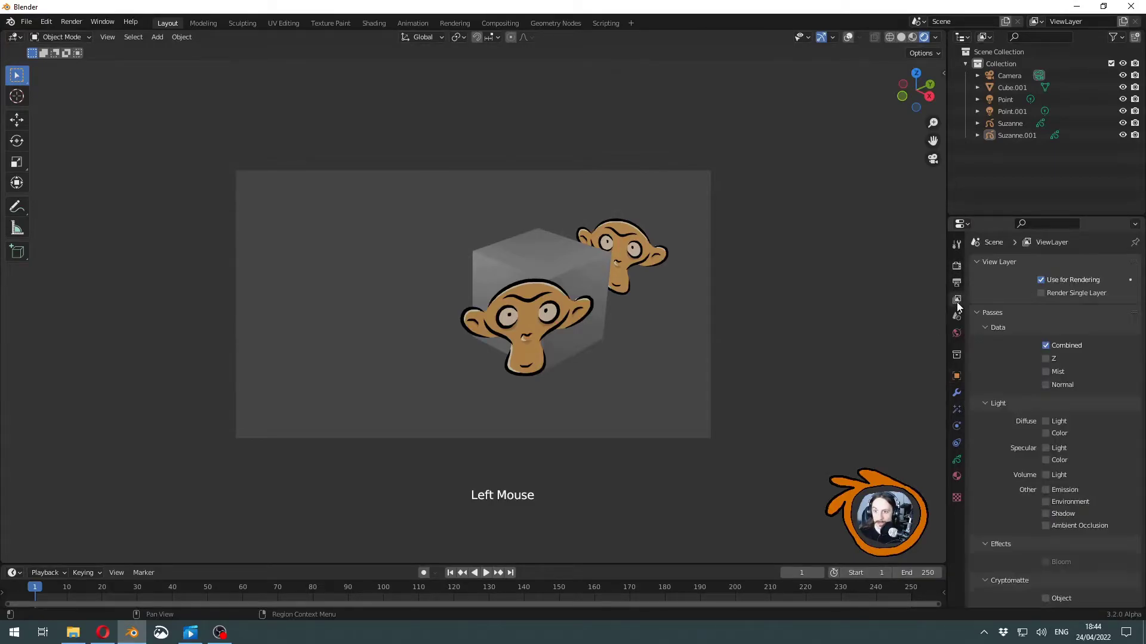
{"action": "left_click", "coordinate": [1046, 359]}
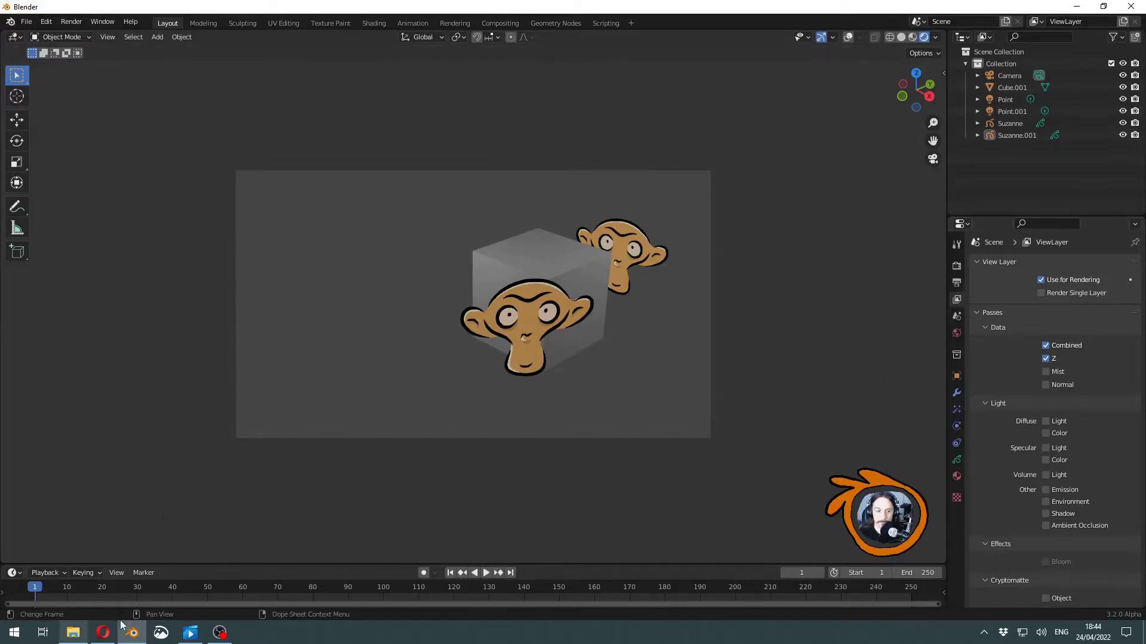
- Open the Opera commit page on disabling Z by default and read its title and description
{"action": "left_click", "coordinate": [103, 632]}
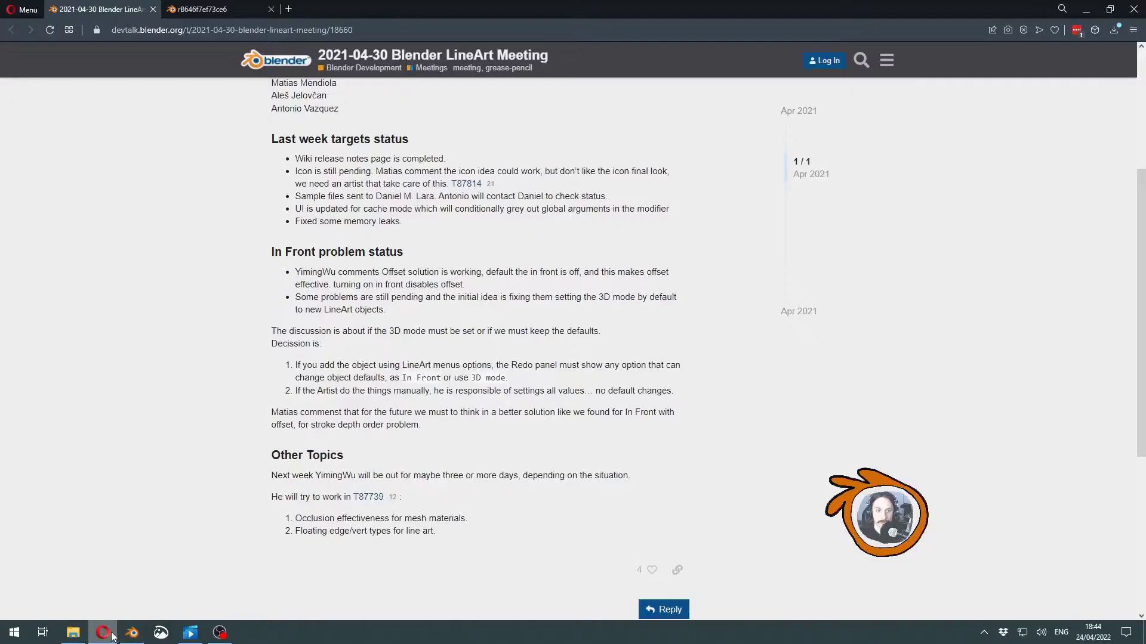
{"action": "left_click", "coordinate": [216, 12]}
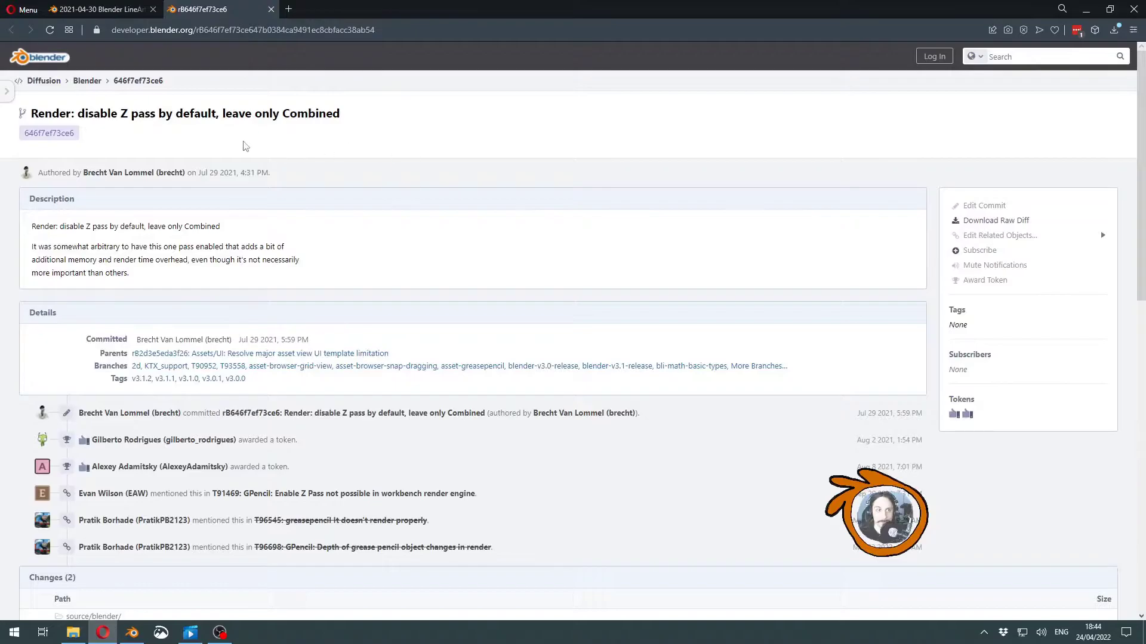
{"action": "double_click", "coordinate": [155, 107]}
{"action": "left_click_drag", "start_coordinate": [78, 113], "coordinate": [373, 123]}
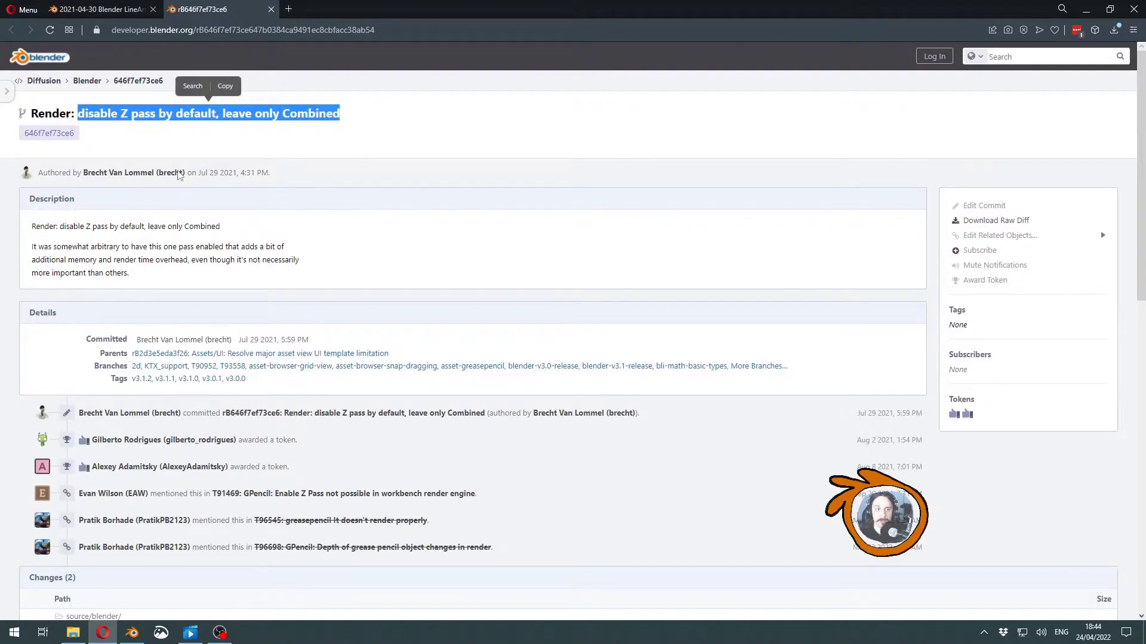
{"action": "left_click", "coordinate": [430, 178]}
{"action": "left_click_drag", "start_coordinate": [59, 227], "coordinate": [306, 275]}
{"action": "left_click", "coordinate": [300, 279]}
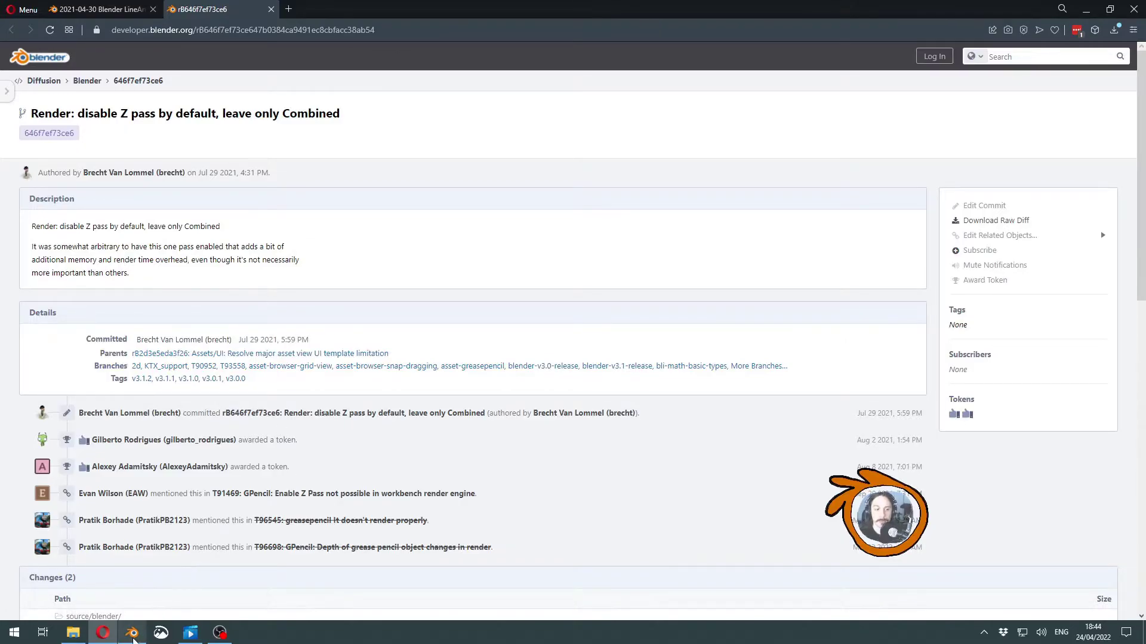
- Back in Blender, add a Grease Pencil > Scene Line Art object with Shift+A
{"action": "mouse_move", "coordinate": [133, 638]}
{"action": "left_click", "coordinate": [131, 596]}
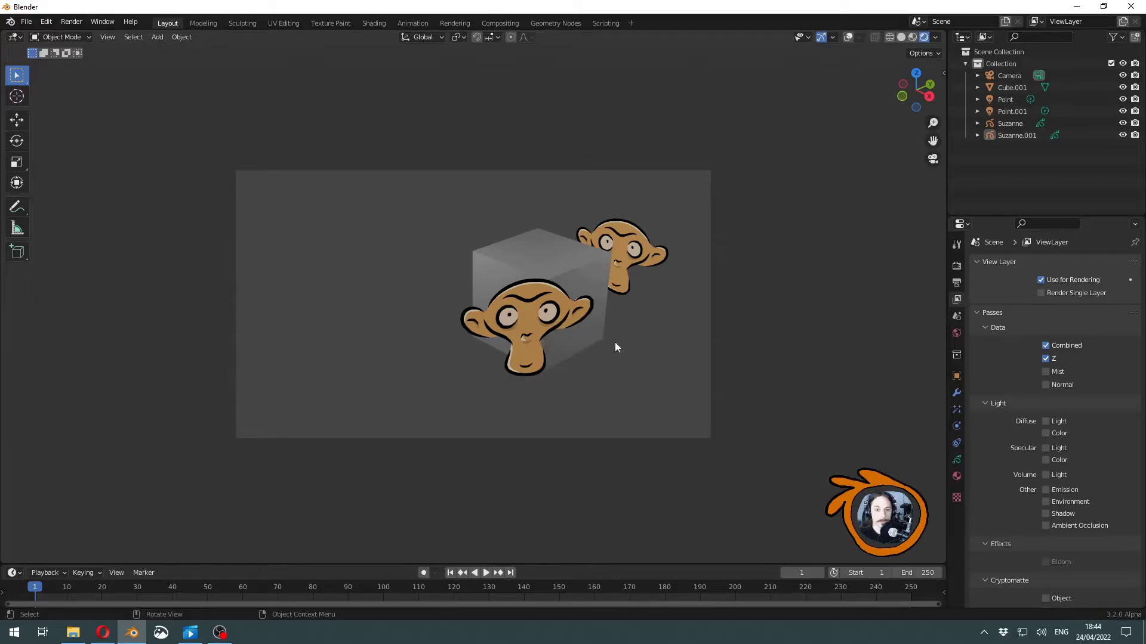
{"action": "key", "text": "shift+a"}
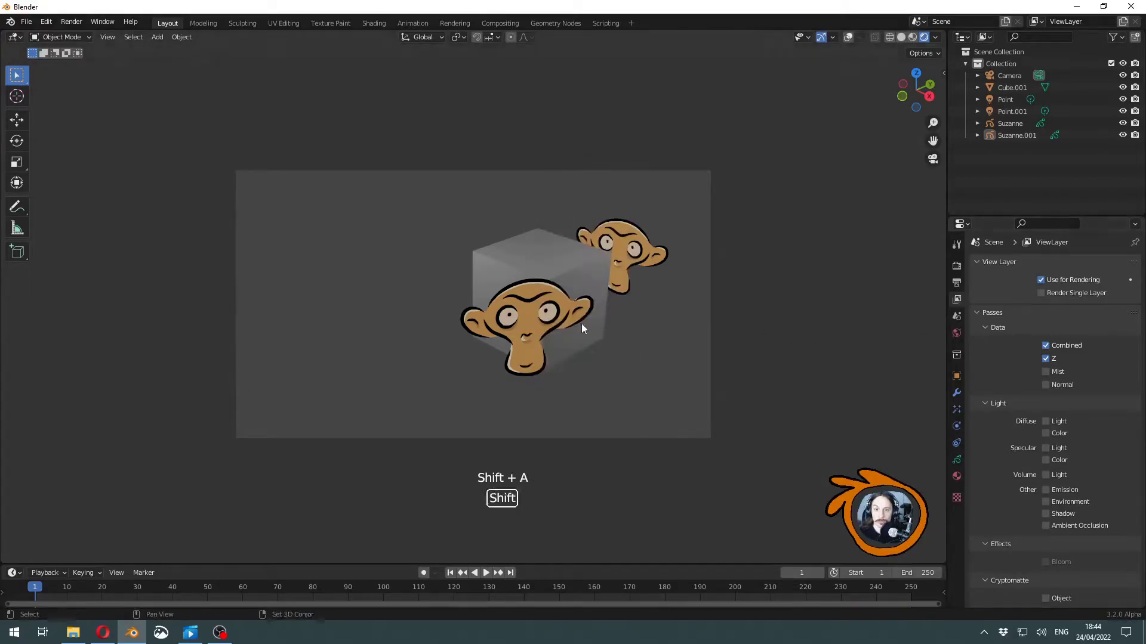
{"action": "key", "text": "shift+a"}
{"action": "mouse_move", "coordinate": [582, 325]}
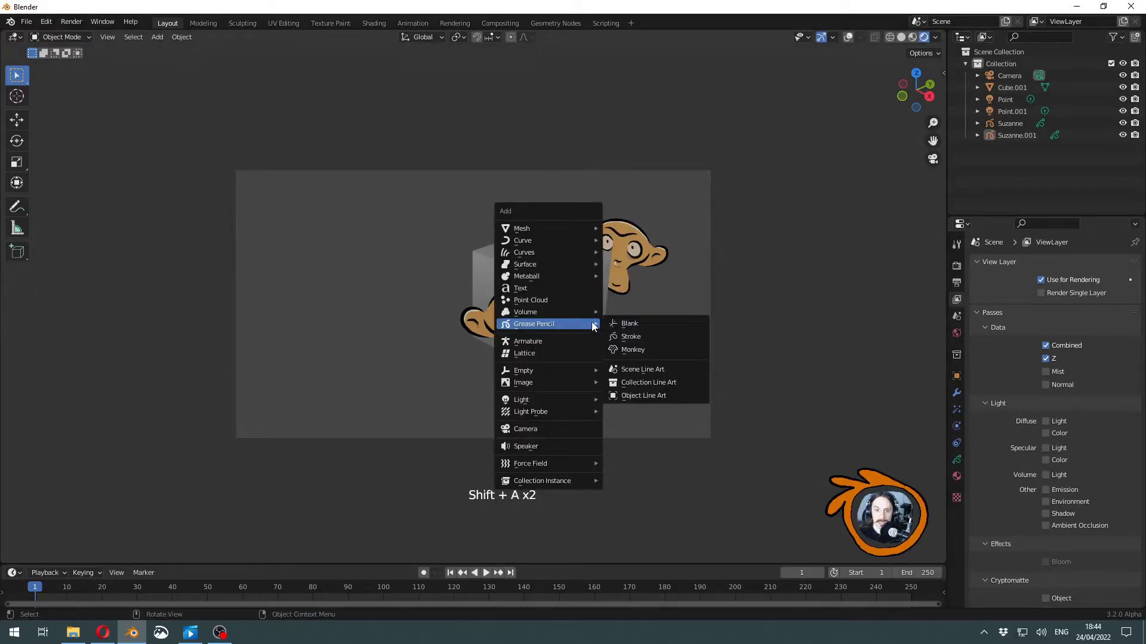
{"action": "left_click", "coordinate": [649, 370]}
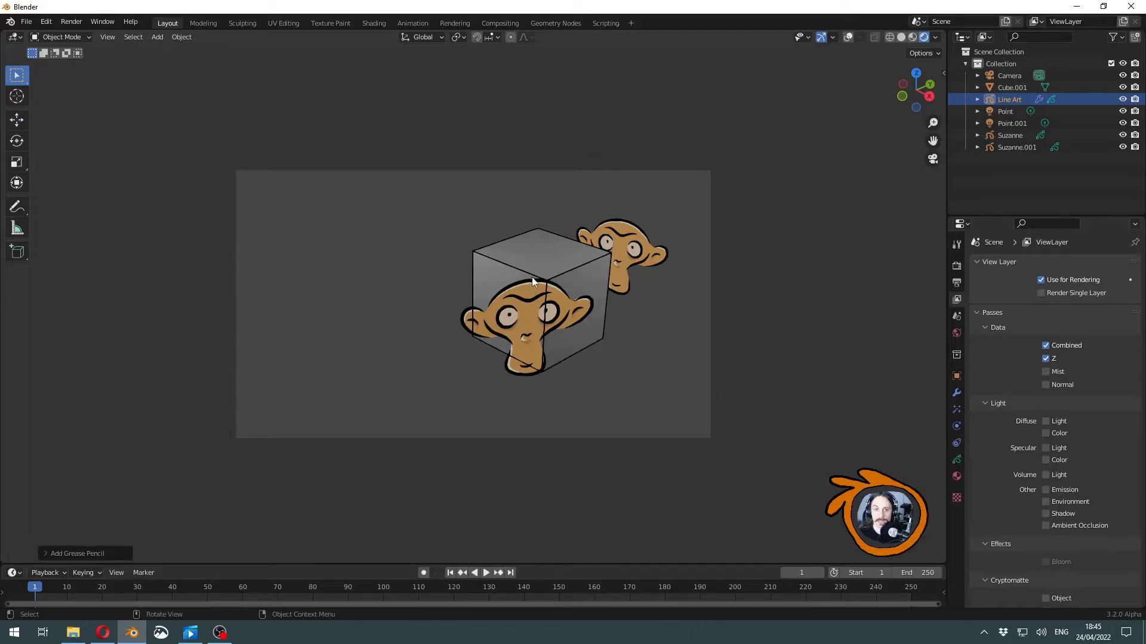
- Turn off In Front in the Line Art object's Viewport Display settings
{"action": "left_click", "coordinate": [49, 554]}
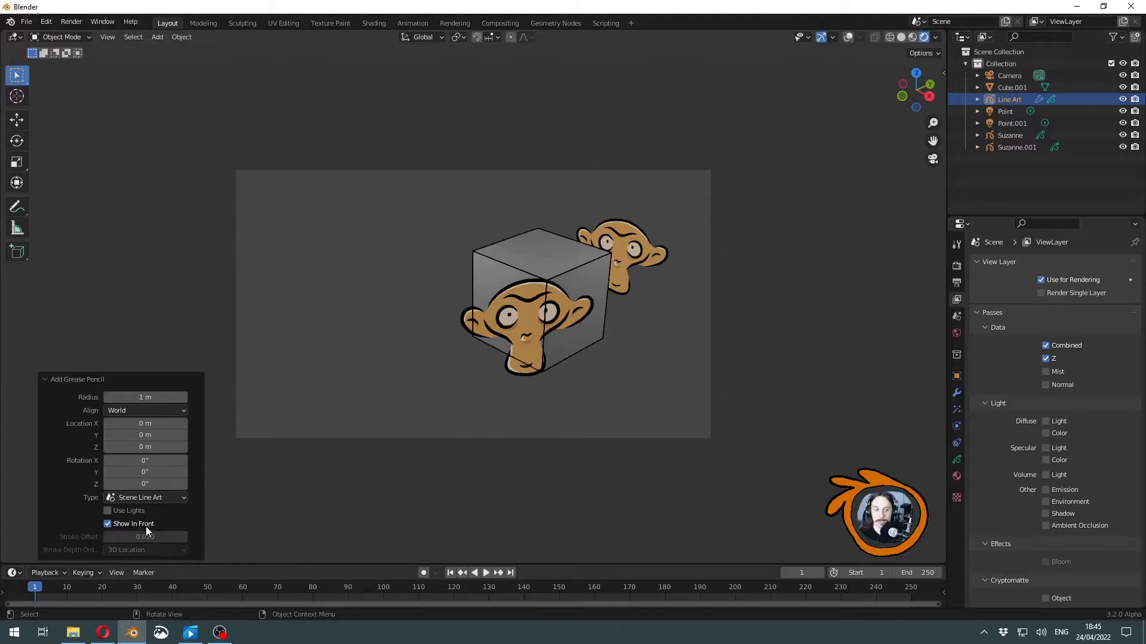
{"action": "left_click", "coordinate": [956, 376]}
{"action": "scroll", "coordinate": [1016, 455], "scroll_direction": "down", "scroll_amount": 4}
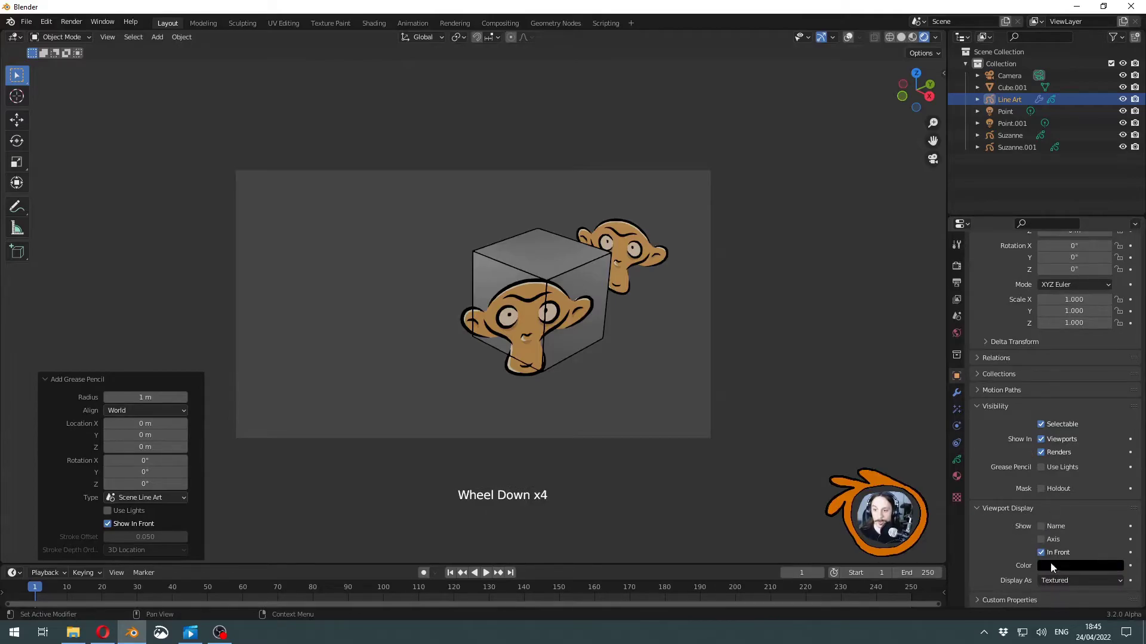
{"action": "left_click", "coordinate": [1040, 553]}
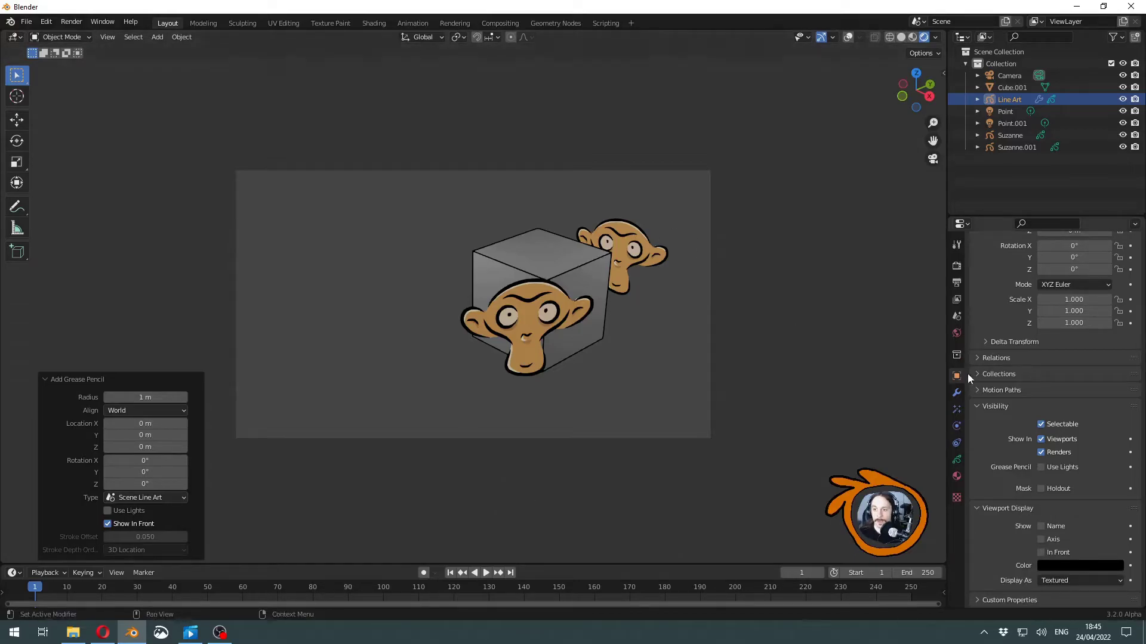
- Move the front Suzanne monkey left of the cube and reselect the Line Art object
{"action": "left_click", "coordinate": [957, 393]}
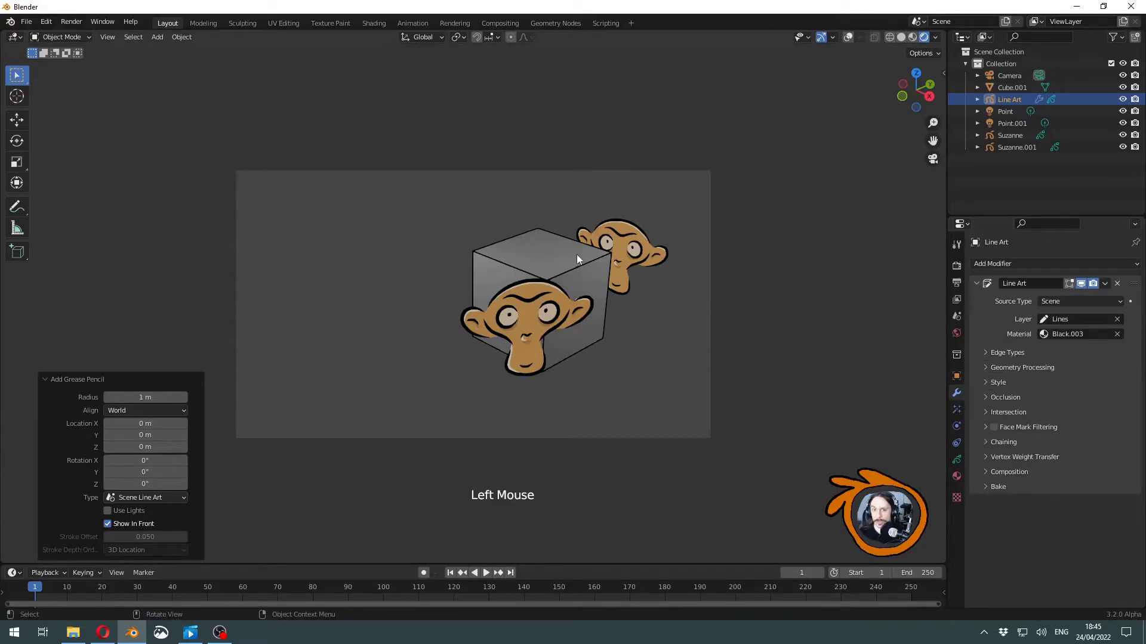
{"action": "left_click", "coordinate": [521, 339]}
{"action": "key", "text": "g"}
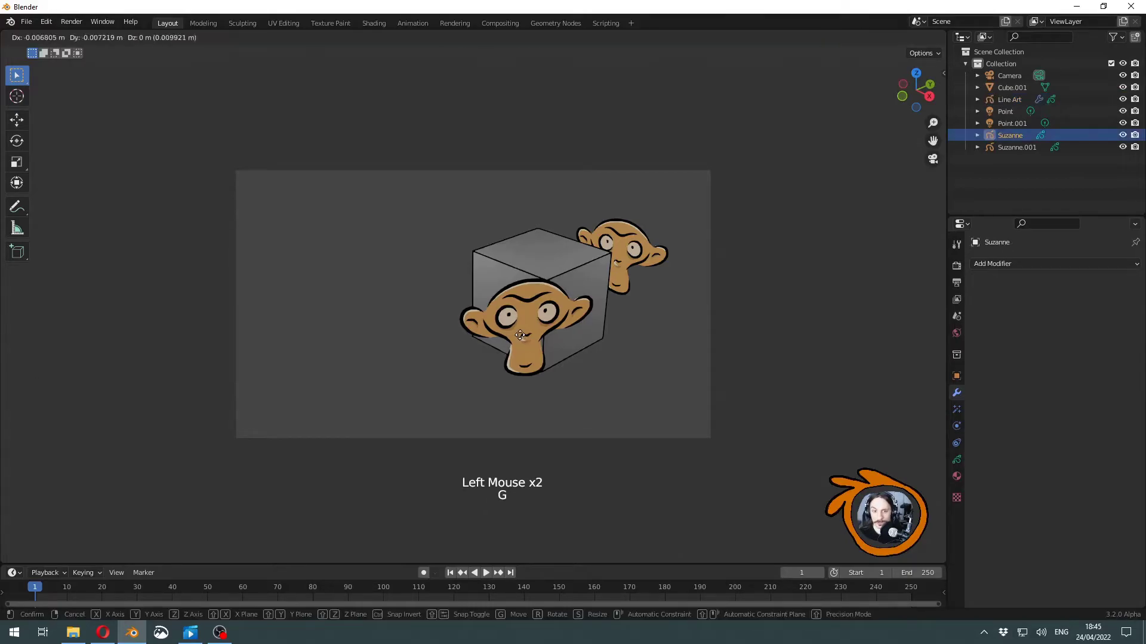
{"action": "left_click", "coordinate": [502, 324]}
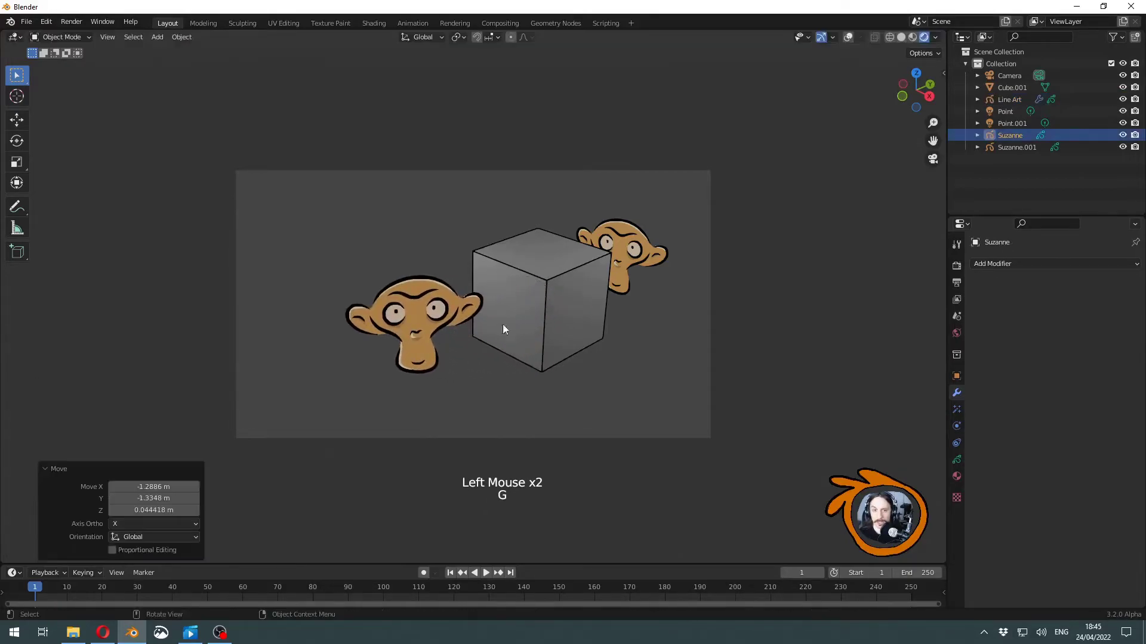
{"action": "left_click", "coordinate": [546, 289]}
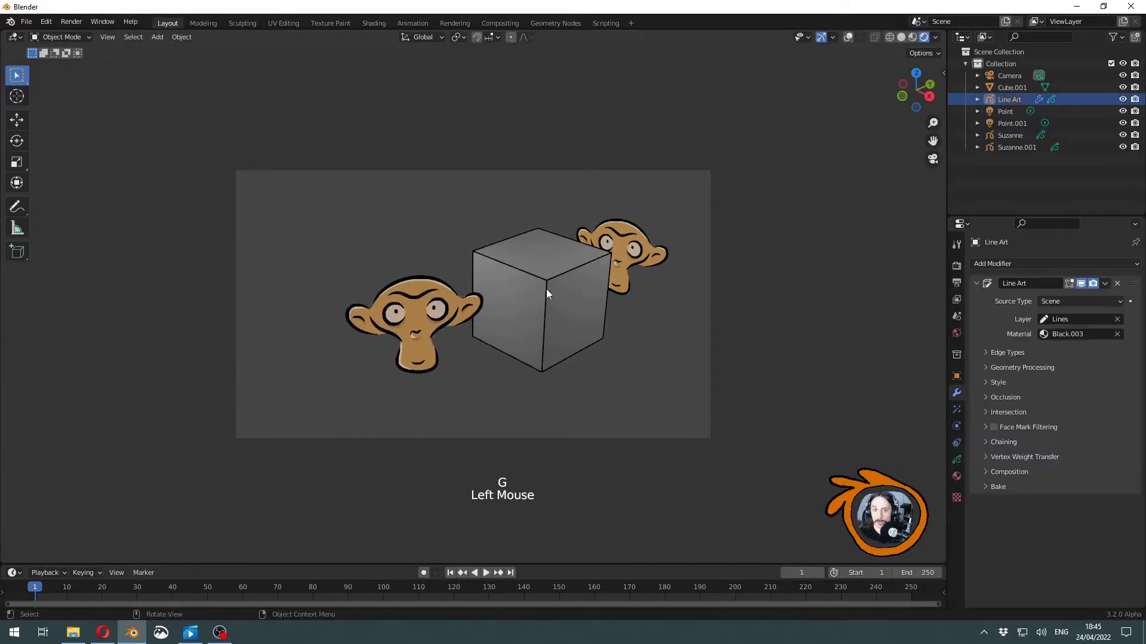
- Under Composition, try a Depth Offset of 0 m, then set it to 0.05 m
{"action": "left_click", "coordinate": [990, 470]}
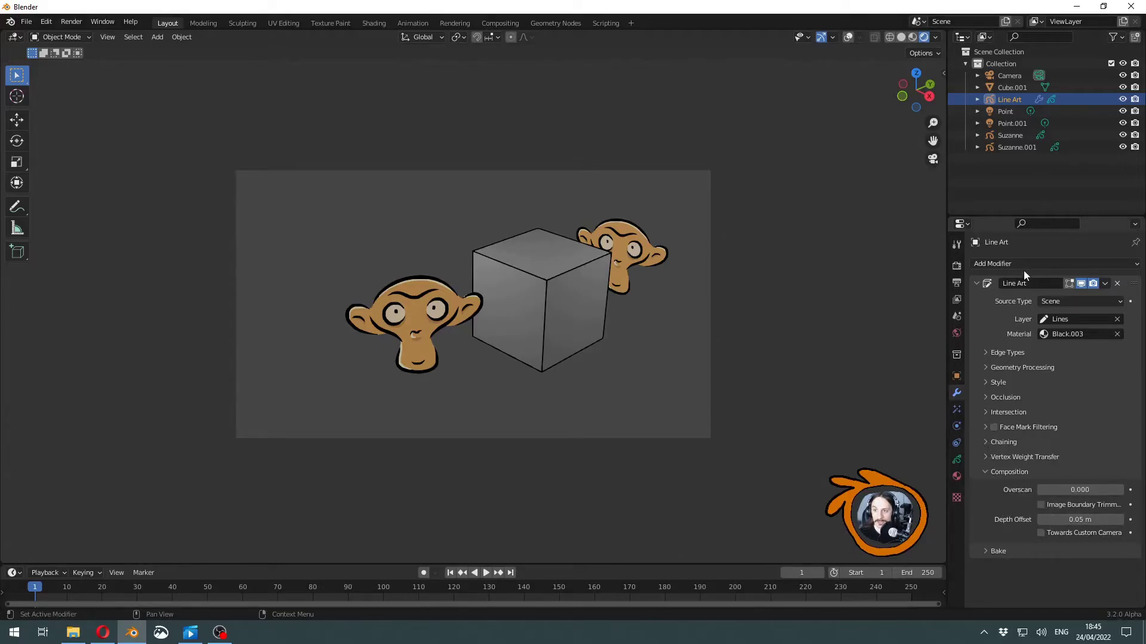
{"action": "mouse_move", "coordinate": [1062, 521]}
{"action": "left_mouse_down"}
{"action": "mouse_move", "coordinate": [1027, 521]}
{"action": "mouse_move", "coordinate": [1063, 518]}
{"action": "left_mouse_up"}
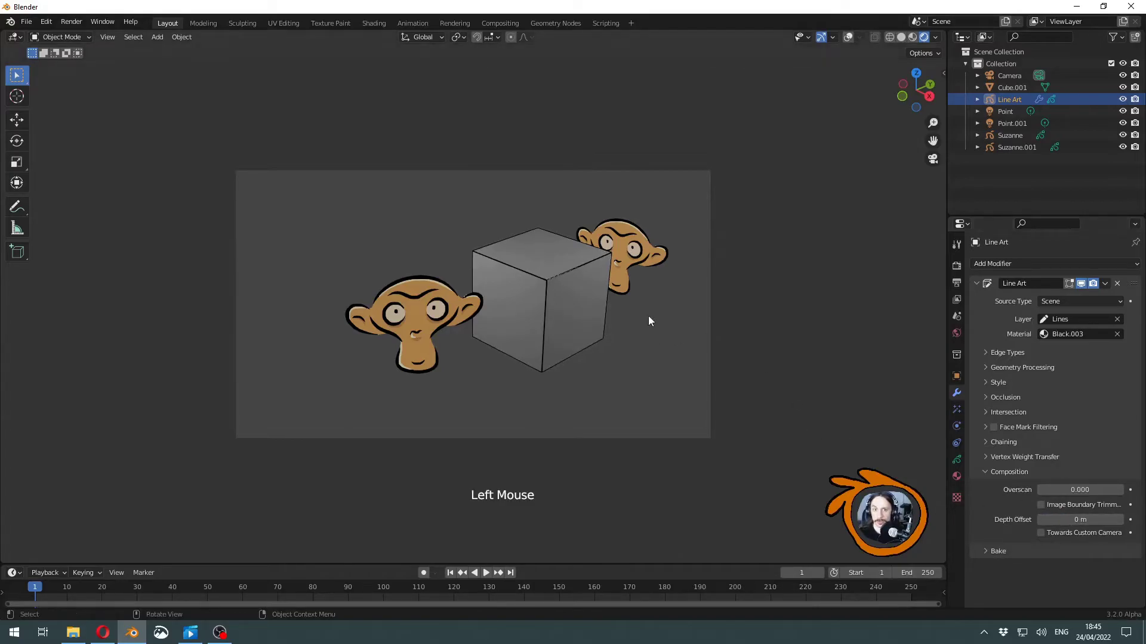
{"action": "scroll", "coordinate": [637, 319], "scroll_direction": "up", "scroll_amount": 2}
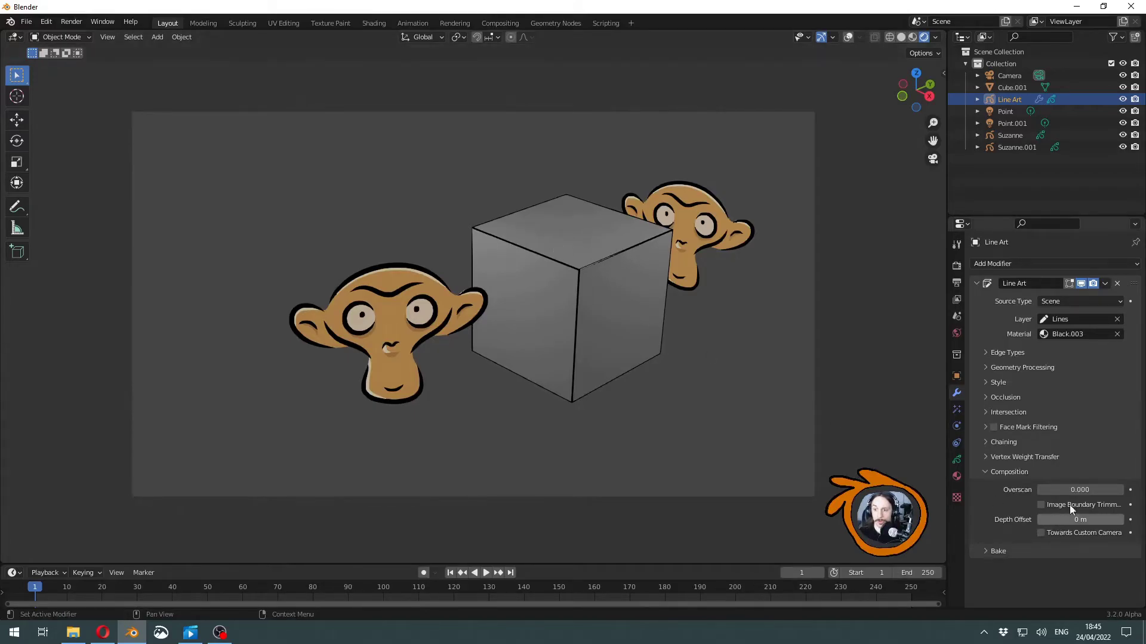
{"action": "left_click", "coordinate": [1077, 520]}
{"action": "type", "text": "0"}
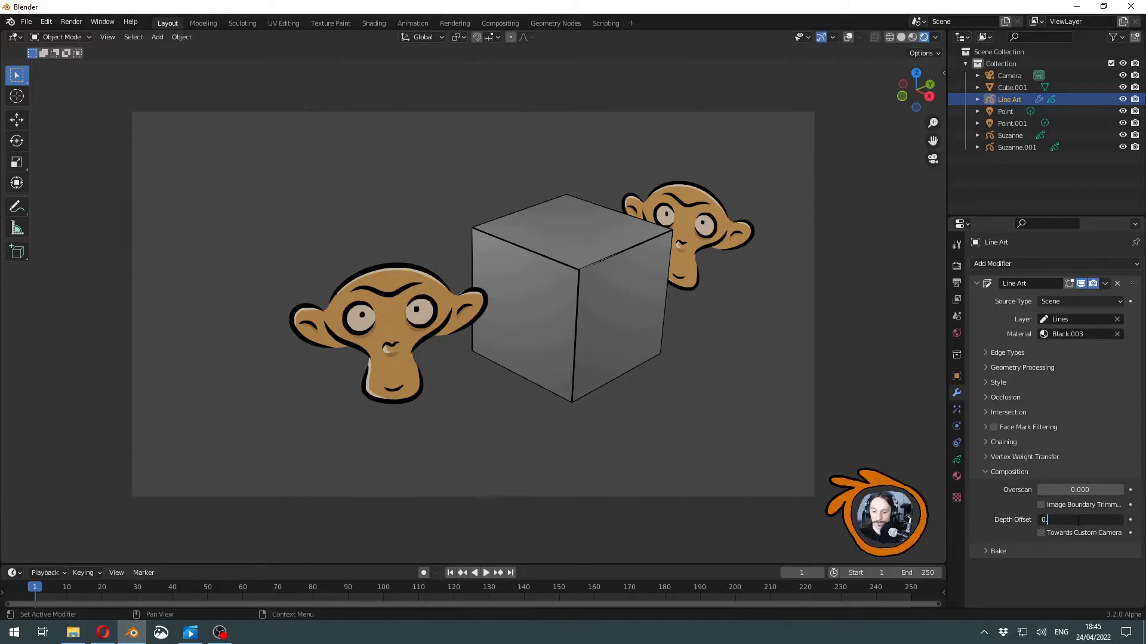
{"action": "type", "text": ".05"}
{"action": "key", "text": "Return"}
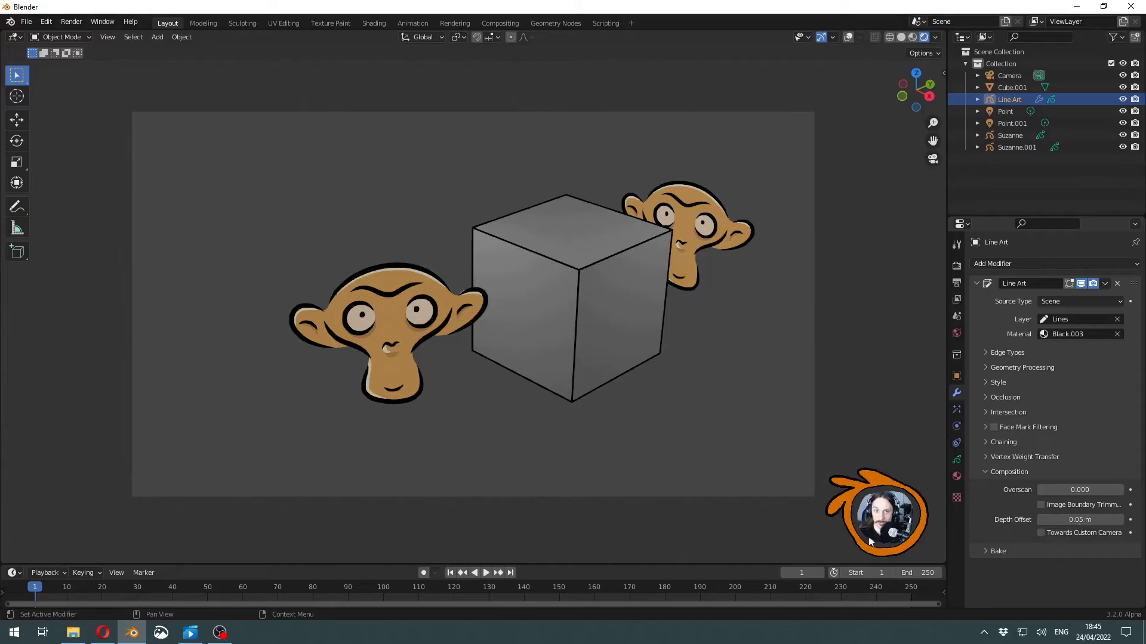
- Confirm the Line Art object's In Front stays off, then return to the modifier settings
{"action": "scroll", "coordinate": [582, 227], "scroll_direction": "up", "scroll_amount": 1}
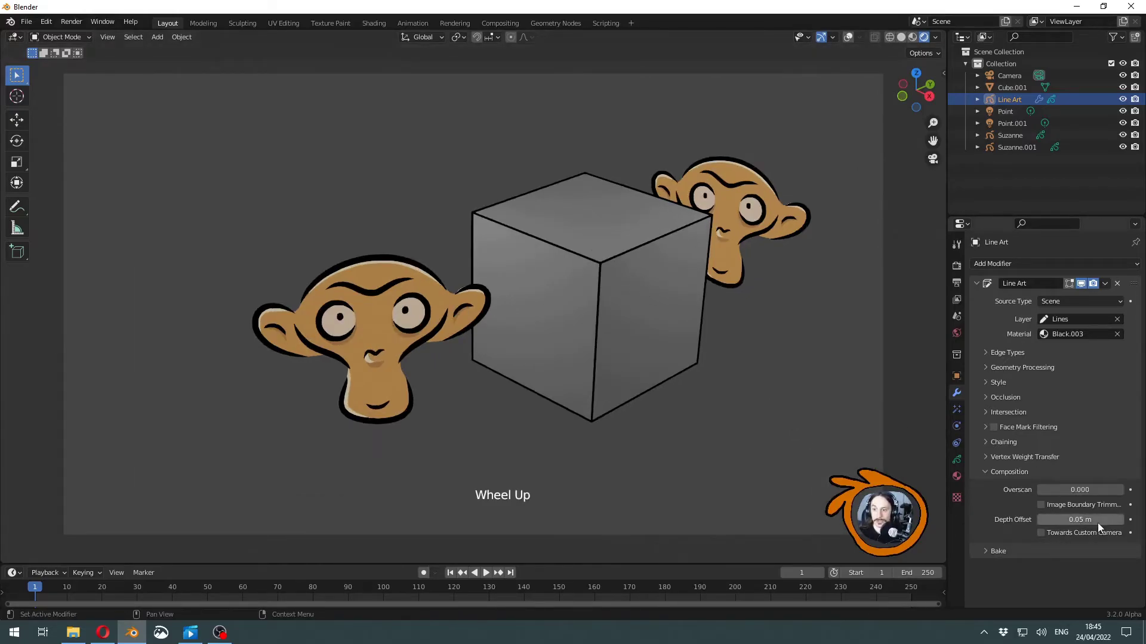
{"action": "left_click", "coordinate": [956, 376]}
{"action": "scroll", "coordinate": [1071, 577], "scroll_direction": "down", "scroll_amount": 3}
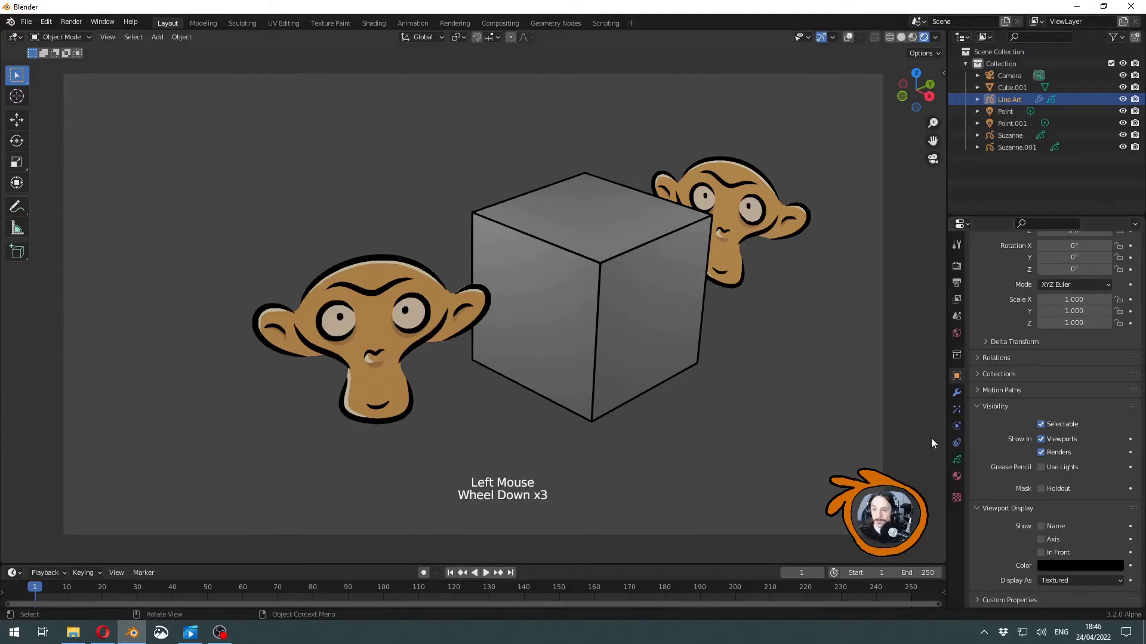
{"action": "left_click", "coordinate": [956, 393]}
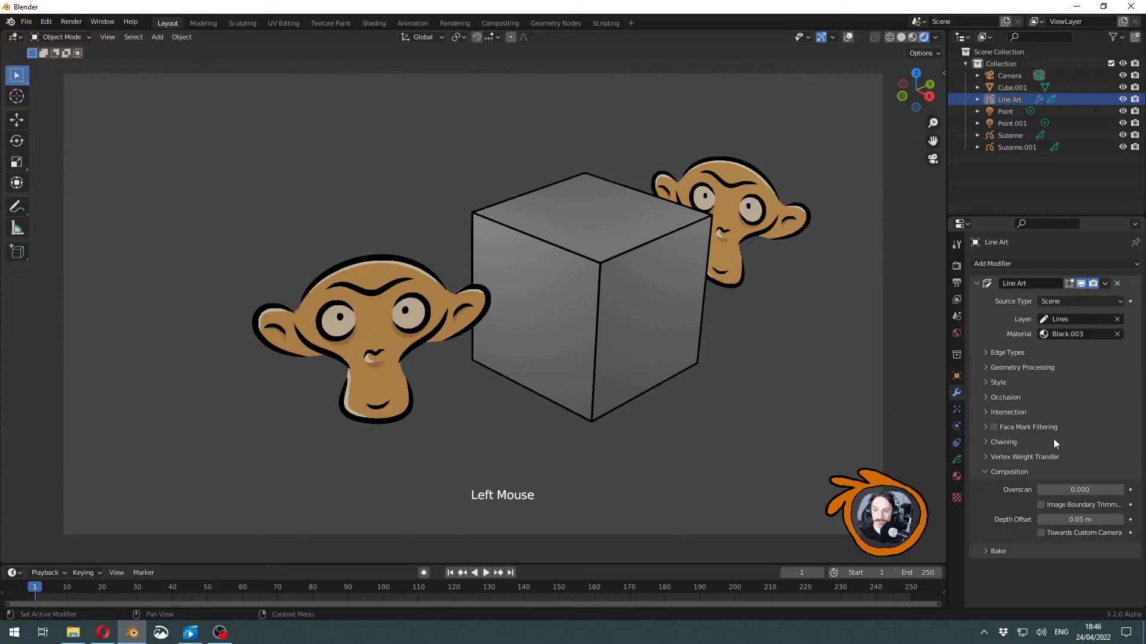
- Raise the Line Art Style Thickness from 25 to 158
{"action": "left_click", "coordinate": [987, 382]}
{"action": "left_click_drag", "start_coordinate": [1048, 400], "coordinate": [1104, 399]}
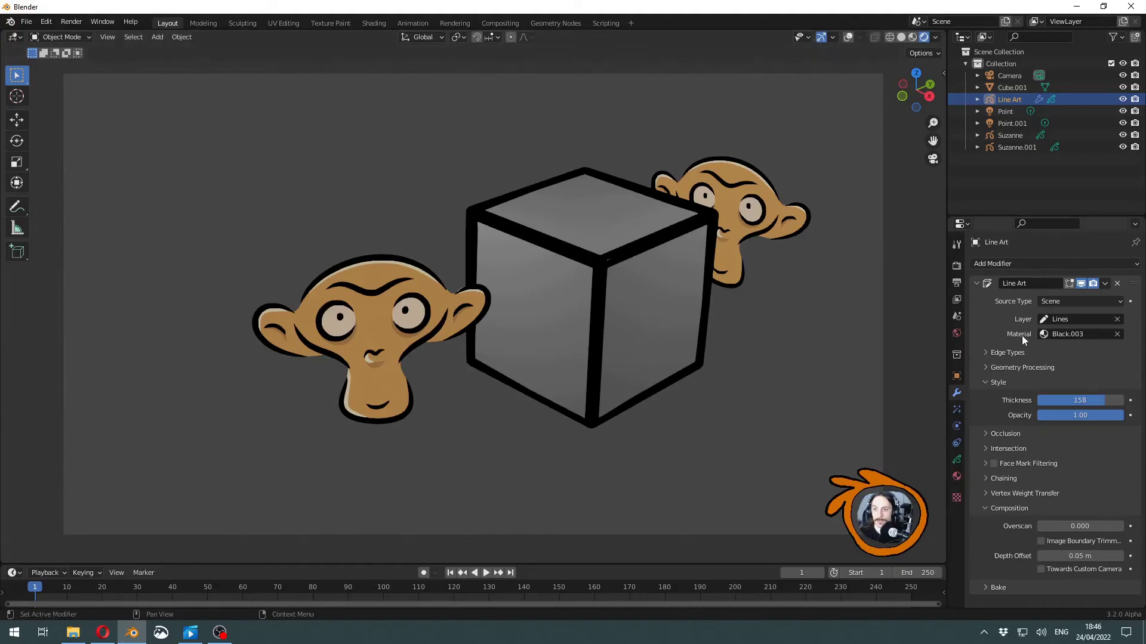
- Review the Line Art Viewport Display settings, then select Suzanne.001 to check its own
{"action": "left_click", "coordinate": [957, 376]}
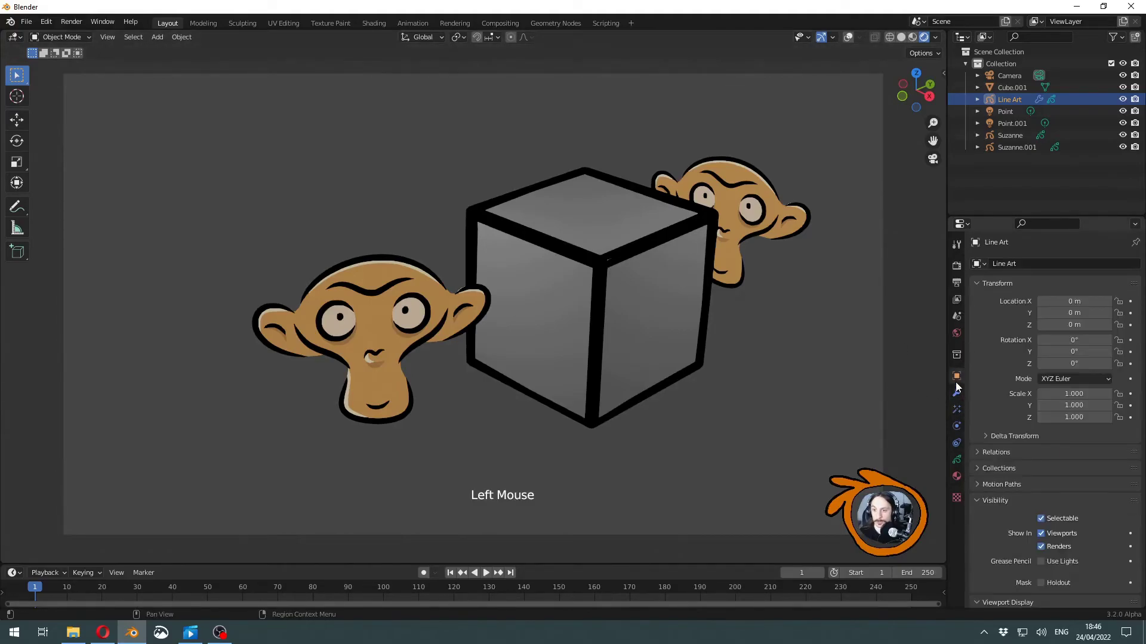
{"action": "scroll", "coordinate": [1050, 570], "scroll_direction": "down", "scroll_amount": 2}
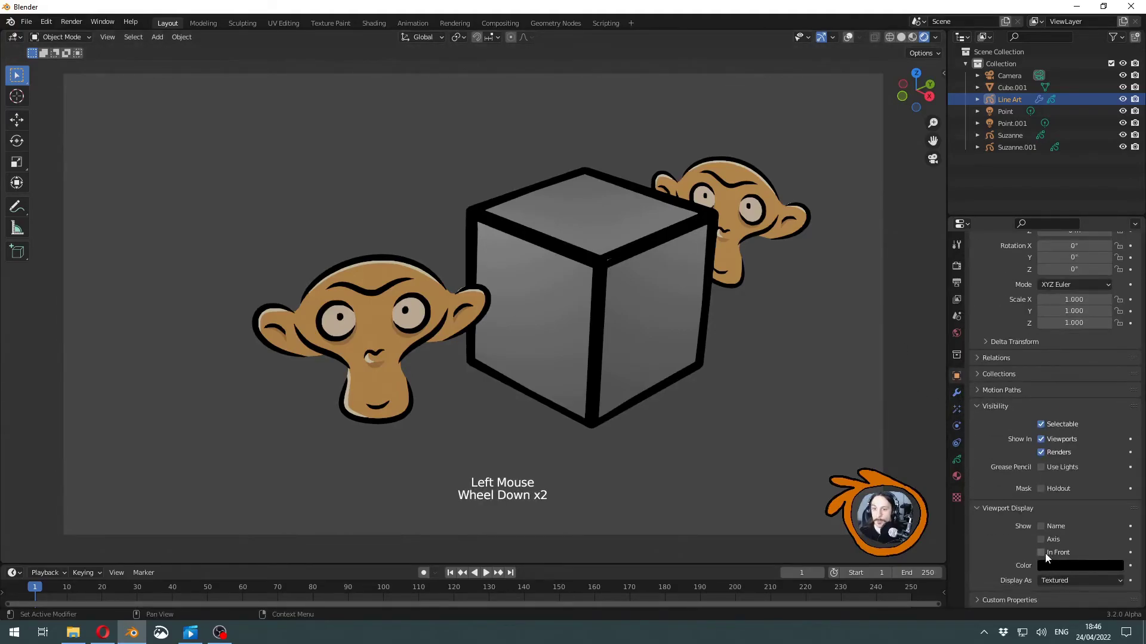
{"action": "left_click", "coordinate": [750, 205]}
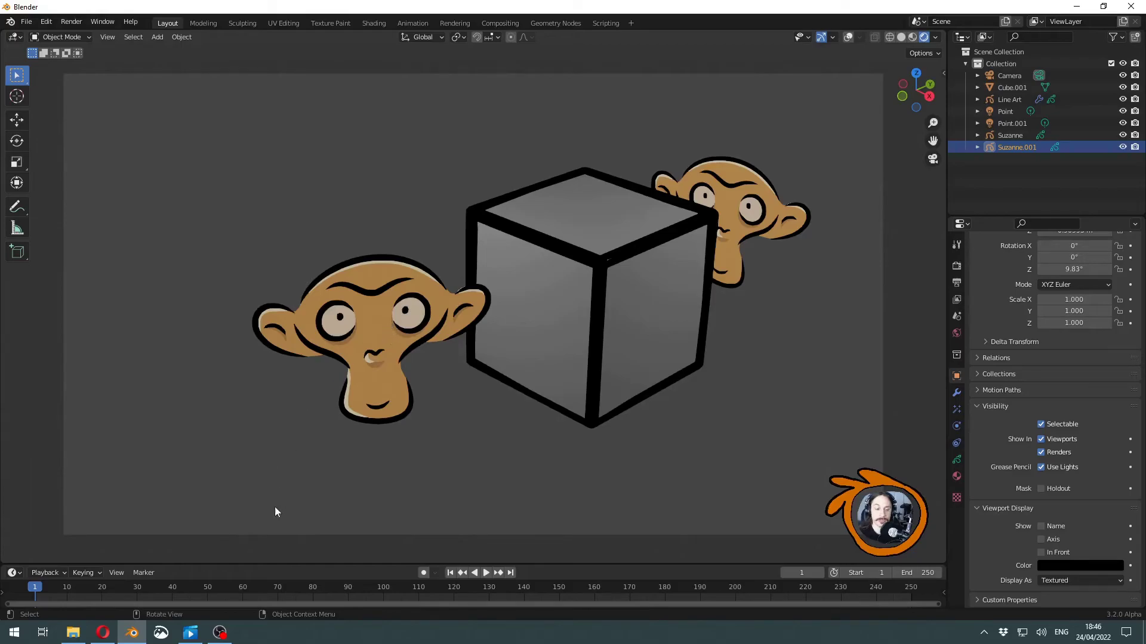
- Open the 2021-04-30 LineArt Meeting notes tab and read the In Front problem status discussion
{"action": "left_click", "coordinate": [103, 633]}
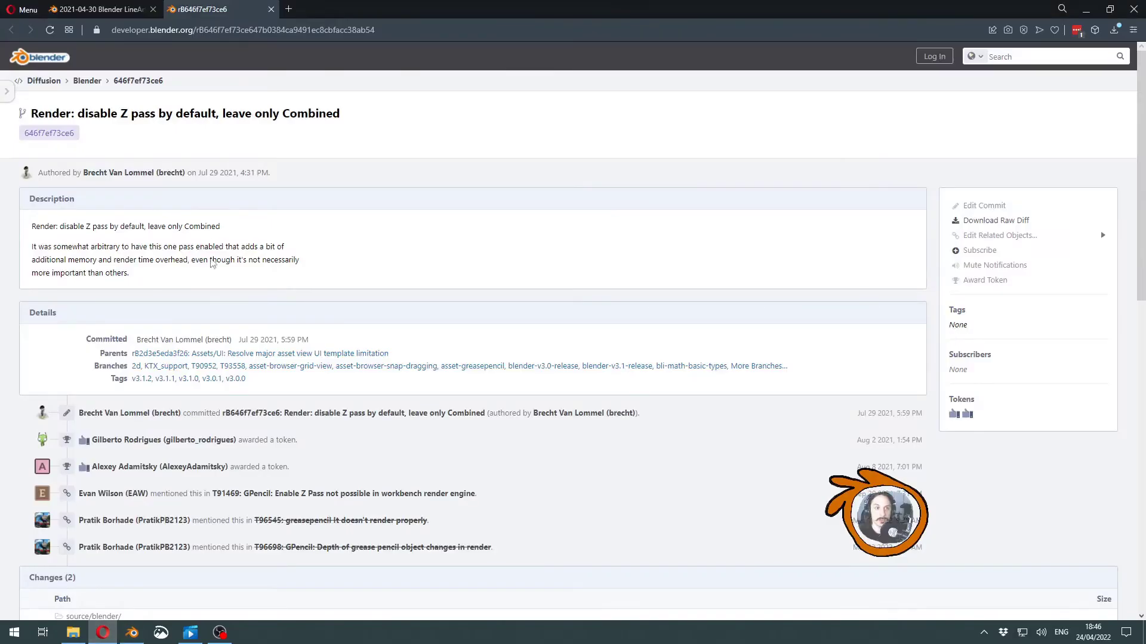
{"action": "left_click", "coordinate": [117, 15]}
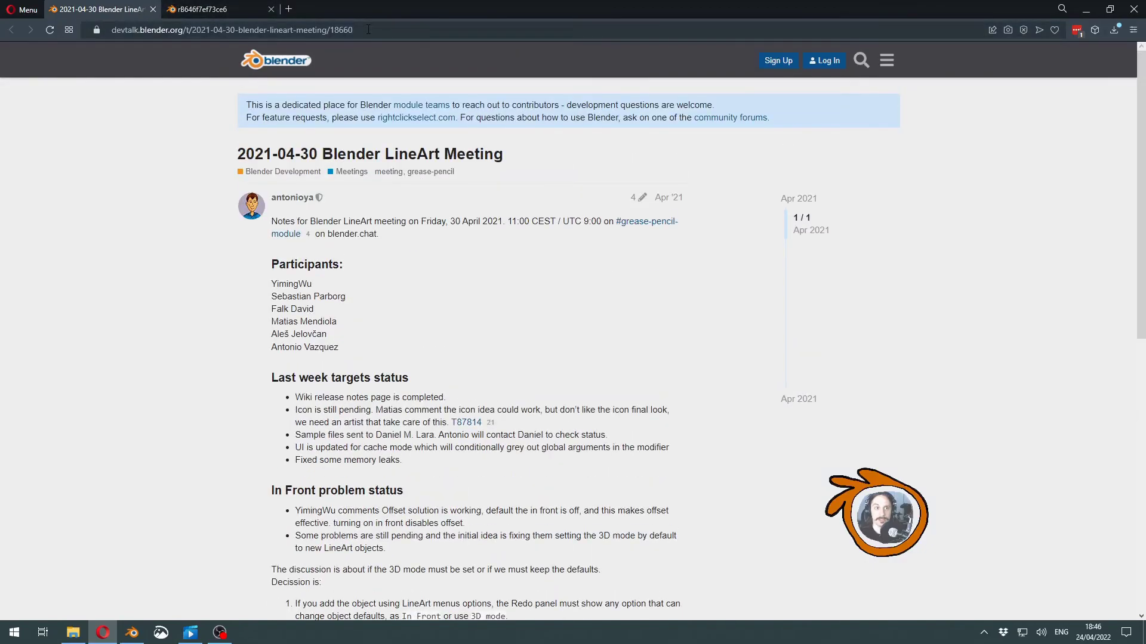
{"action": "scroll", "coordinate": [393, 379], "scroll_direction": "down", "scroll_amount": 5}
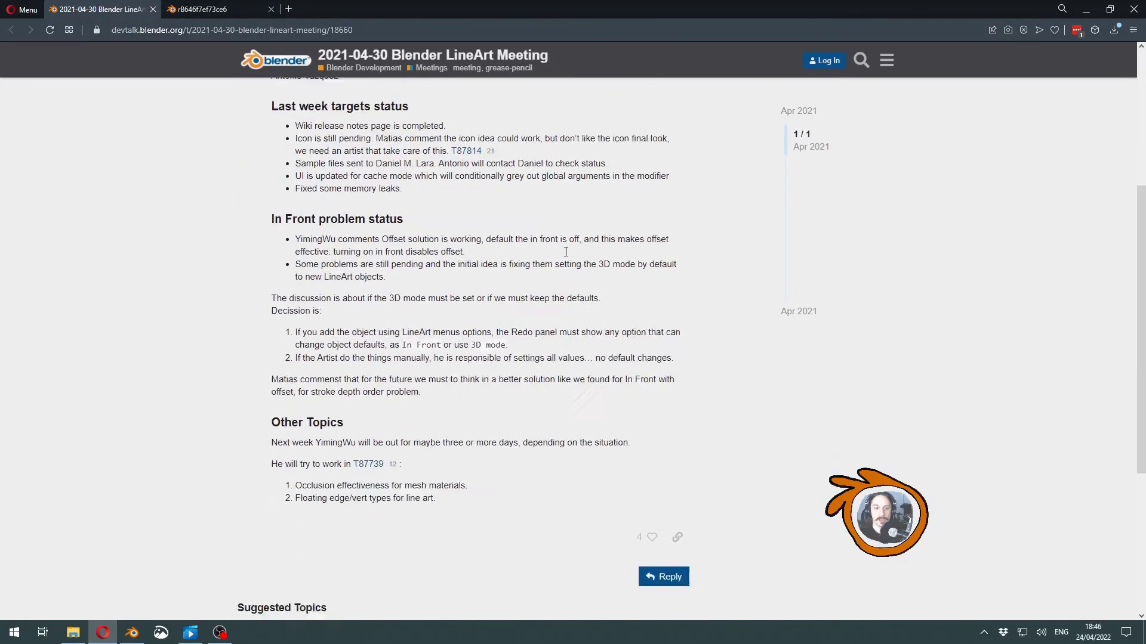
{"action": "left_click_drag", "start_coordinate": [271, 225], "coordinate": [685, 414]}
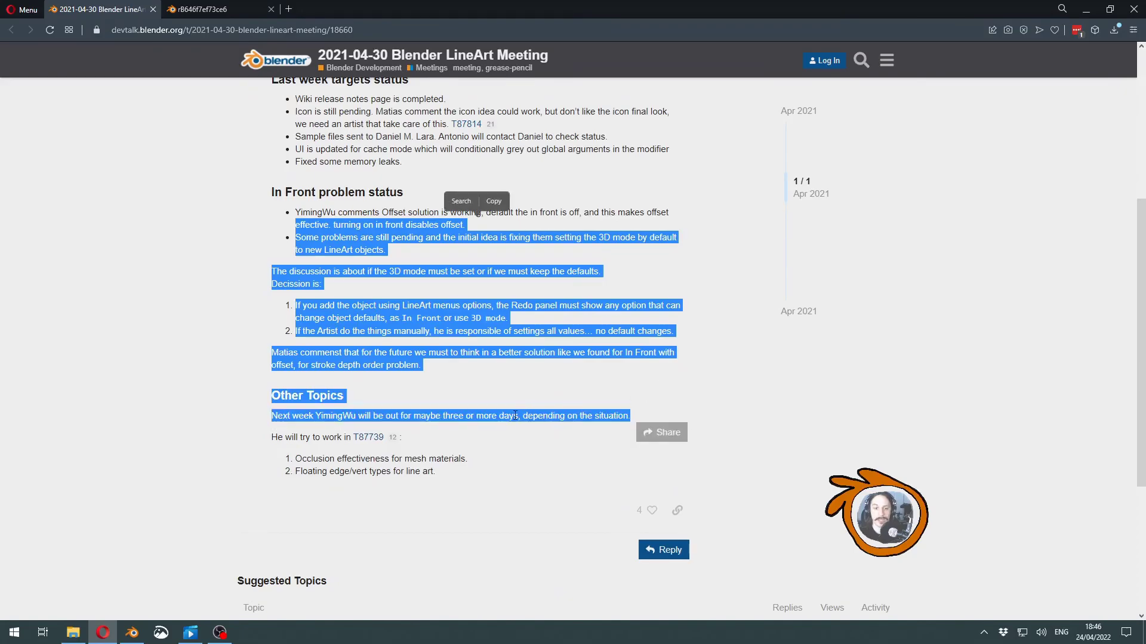
{"action": "left_click", "coordinate": [249, 343]}
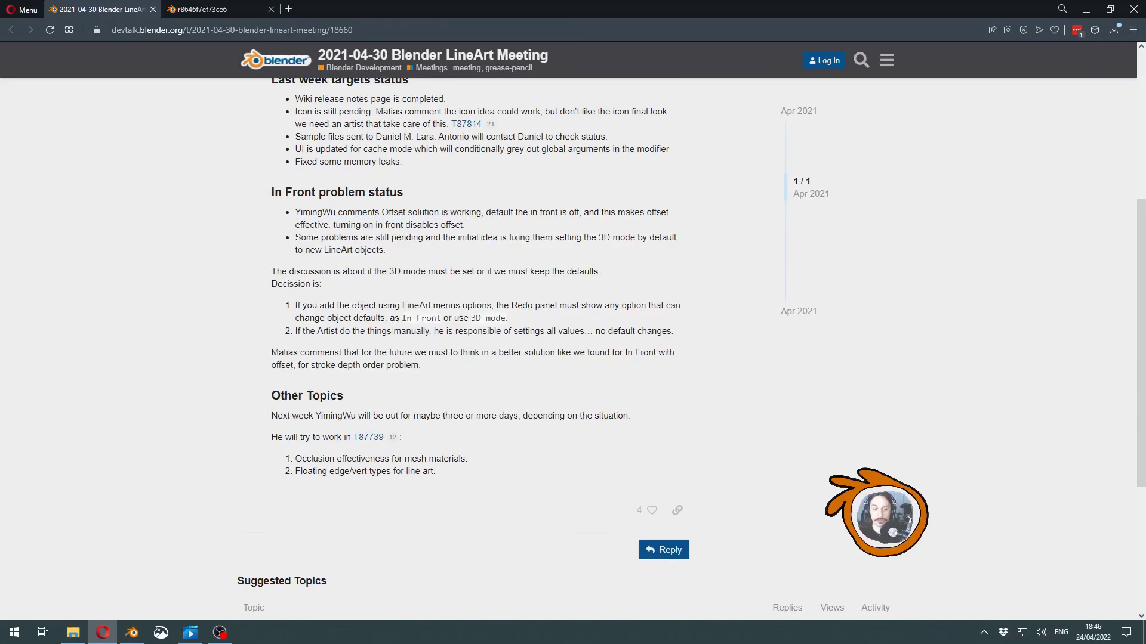